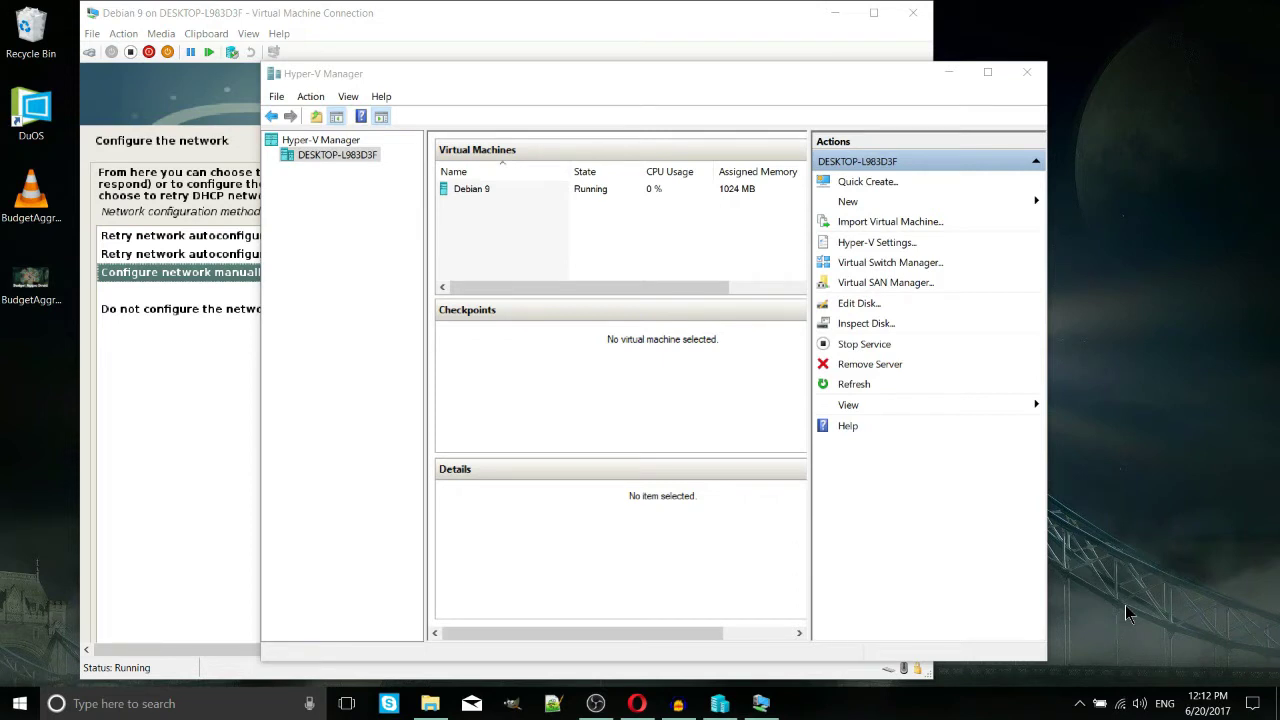
# - Bring the Debian 9 console, paused at the installer's network configuration step, to the front
pyautogui.click(394, 36)
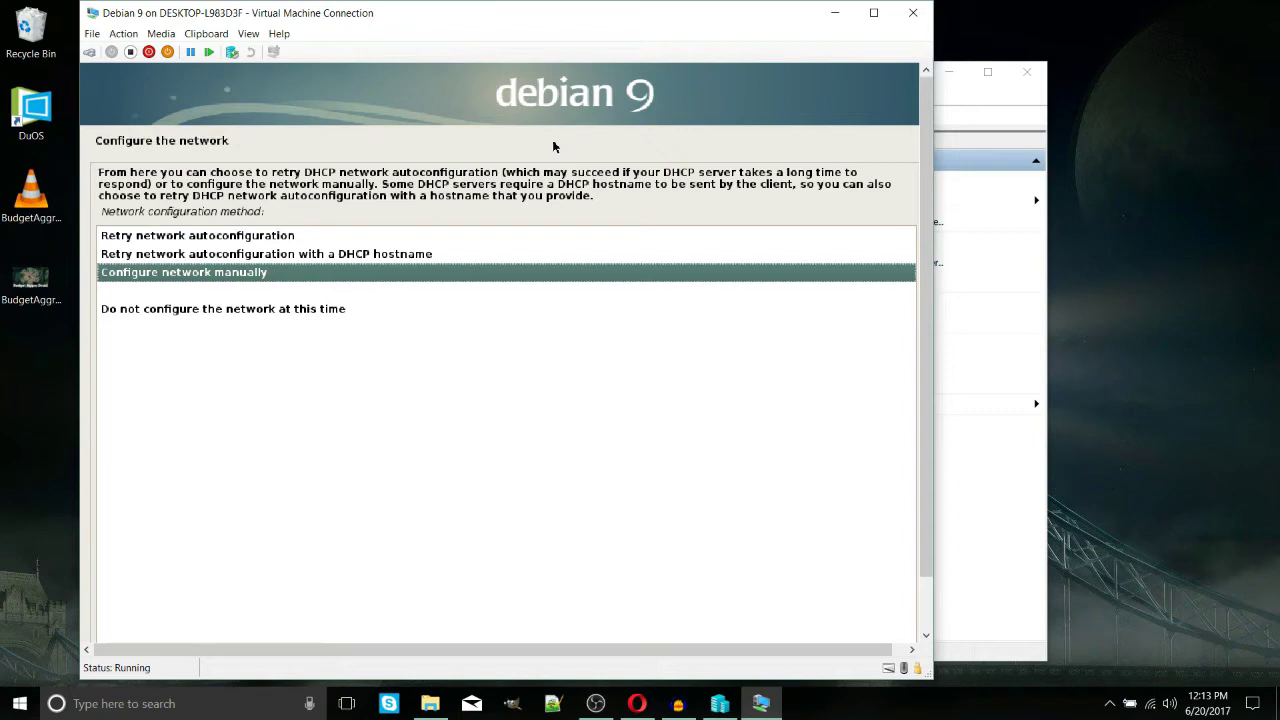
# - Switch to the Hyper-V Manager window showing the running Debian 9 virtual machine
pyautogui.hotkey('alt', 'Tab')
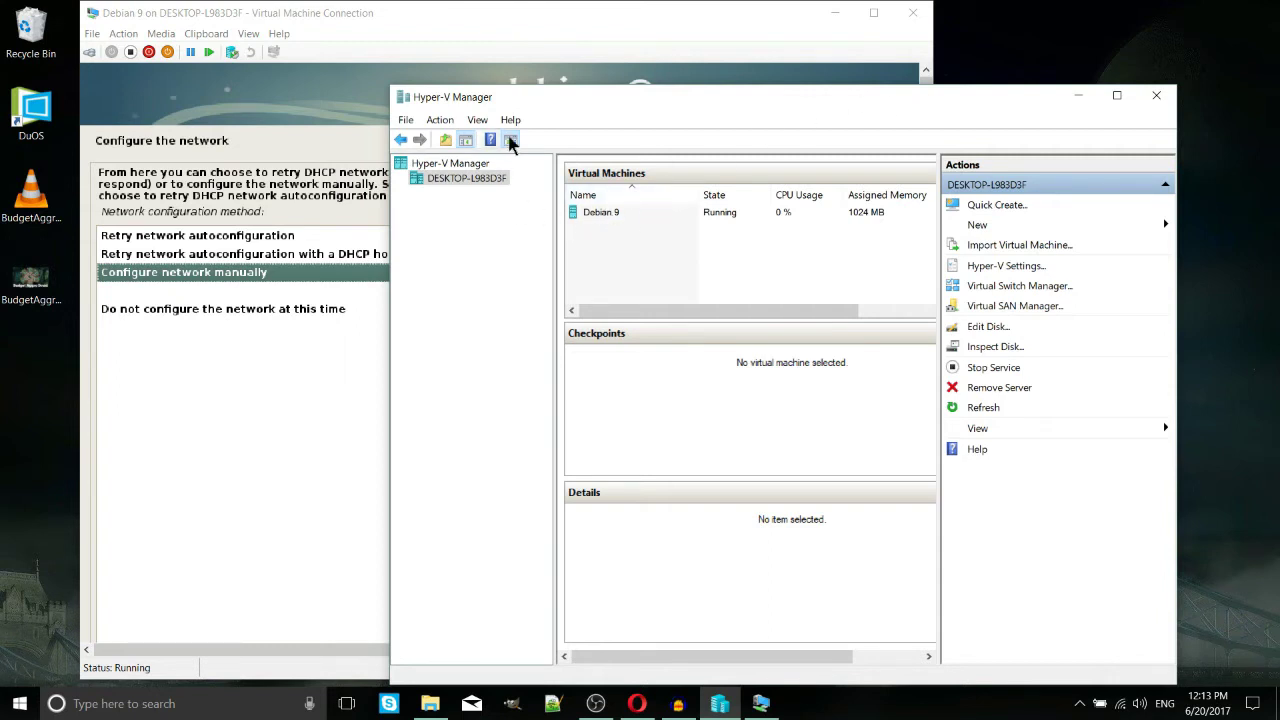
# - Select the Debian 9 row in the Virtual Machines list and show its context menu
pyautogui.click(588, 212)
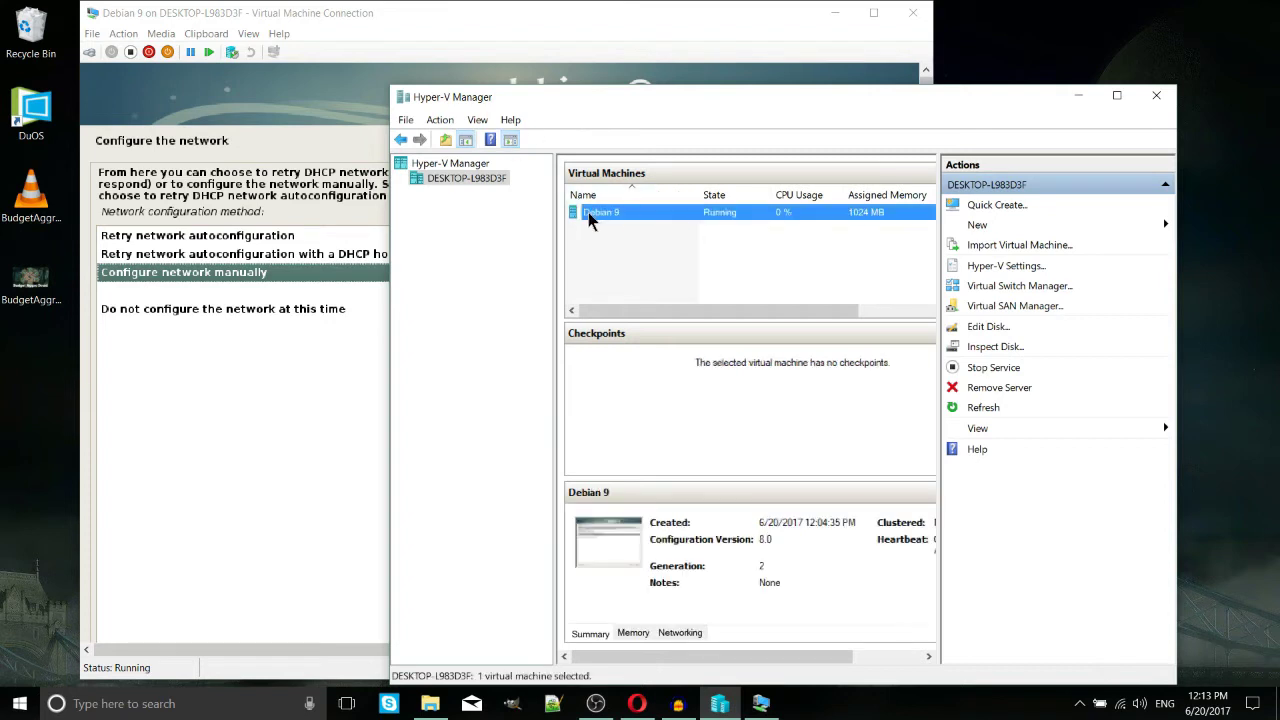
pyautogui.rightClick(588, 212)
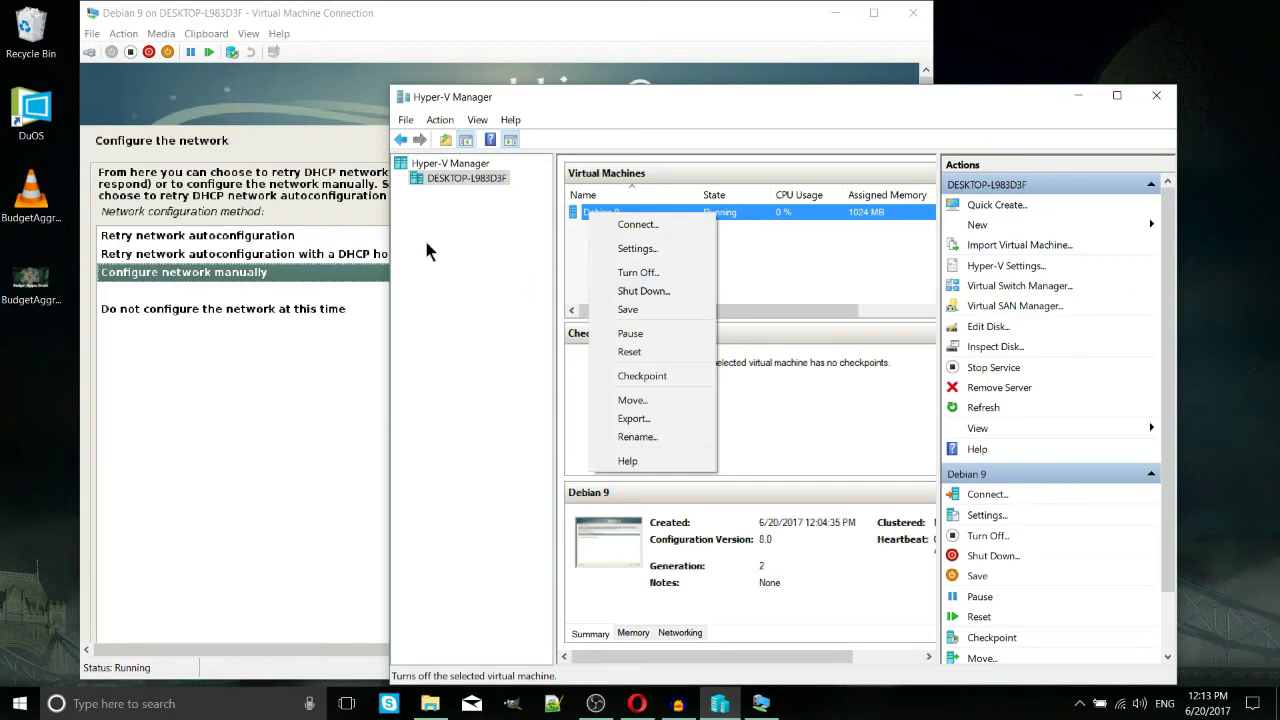
# - Review Debian 9's Security settings, confirming Secure Boot is disabled, then close the settings window
pyautogui.click(690, 249)
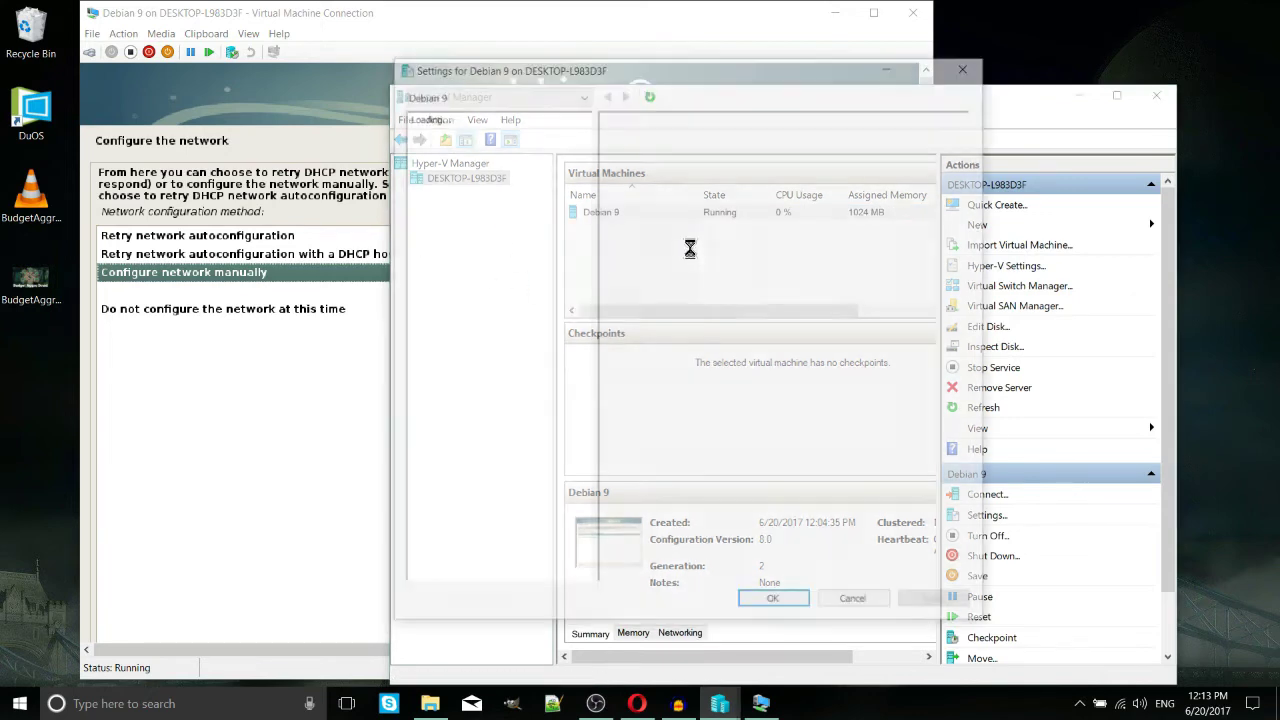
pyautogui.moveTo(563, 83); pyautogui.dragTo(650, 80)
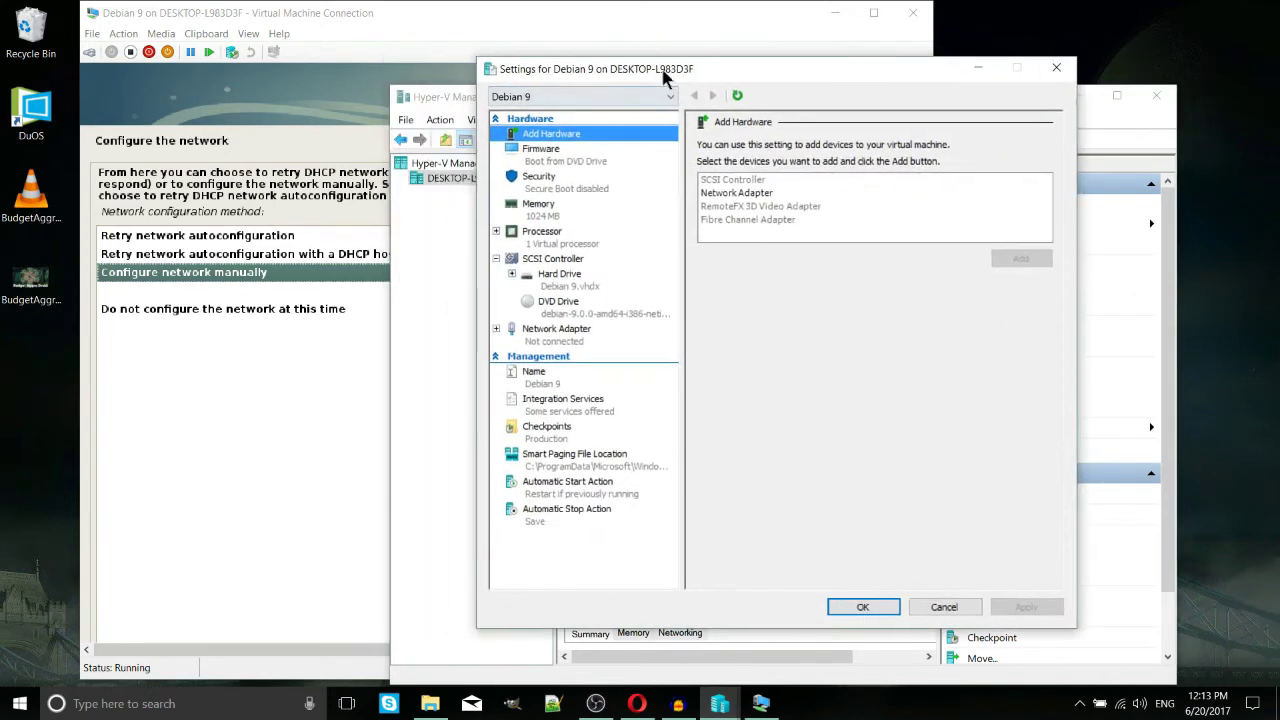
pyautogui.click(535, 188)
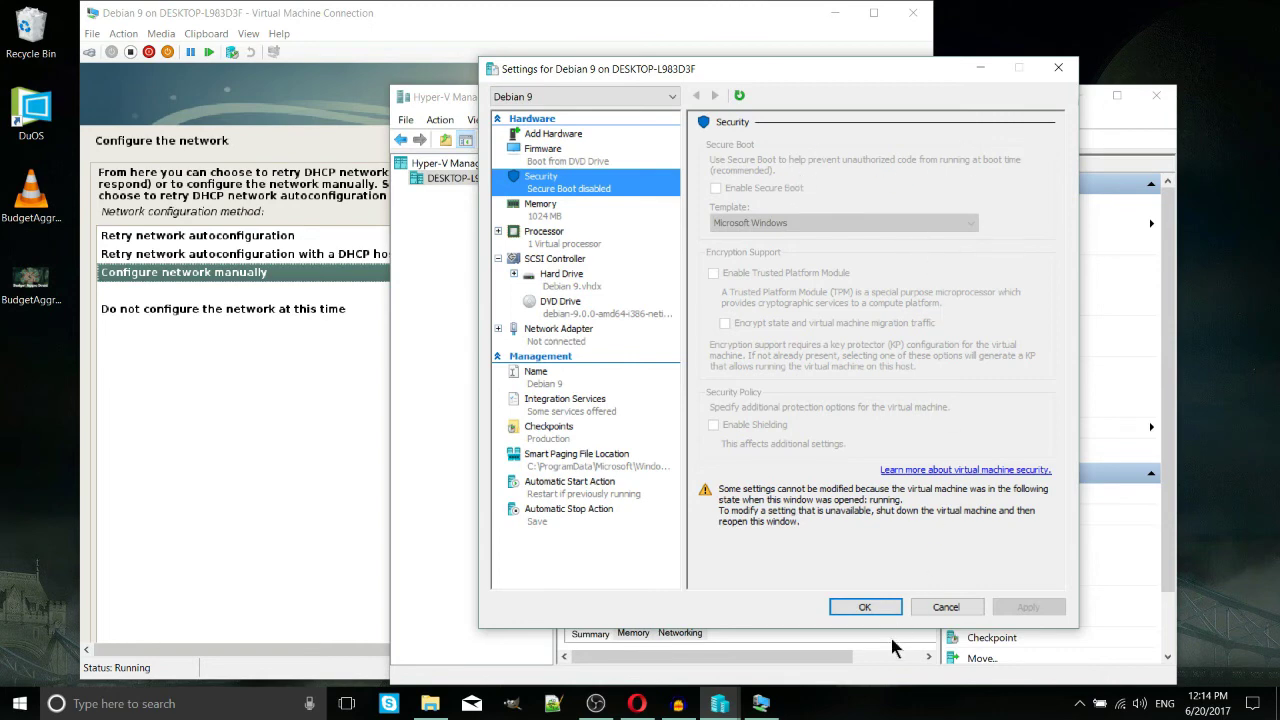
pyautogui.click(865, 607)
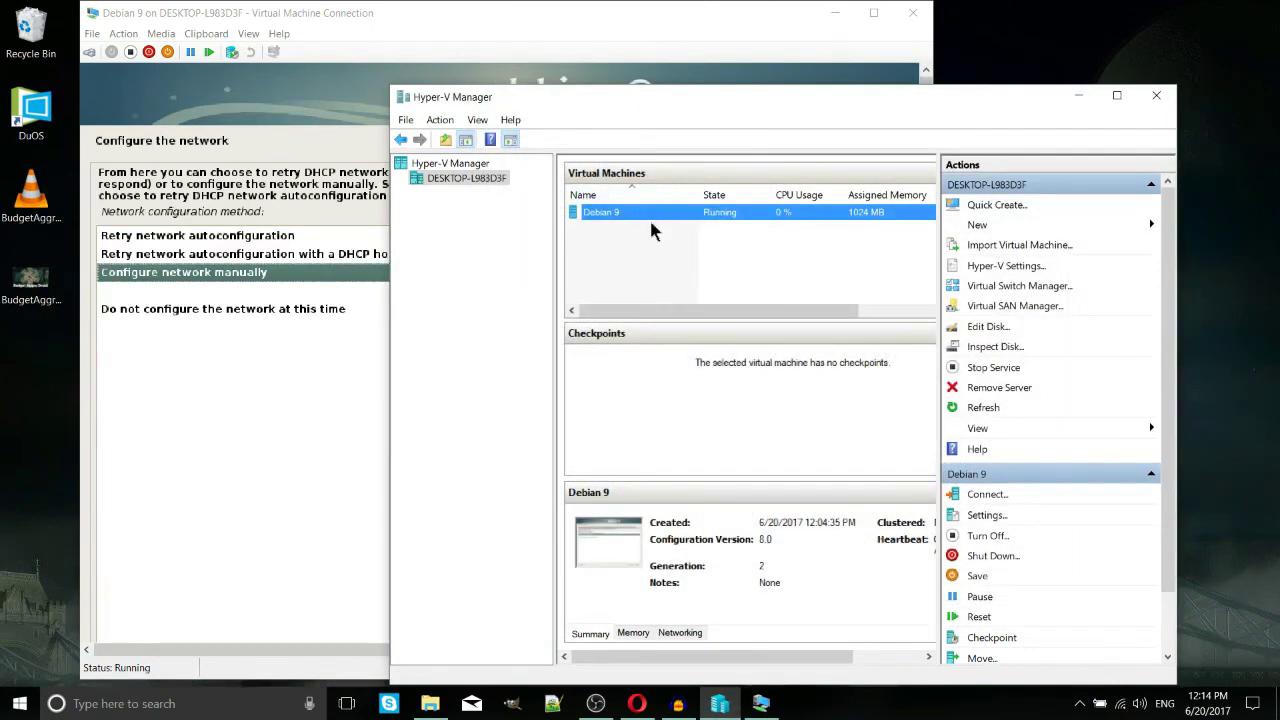
# - Bring the Debian 9 installer console back in front of Hyper-V Manager
pyautogui.click(315, 377)
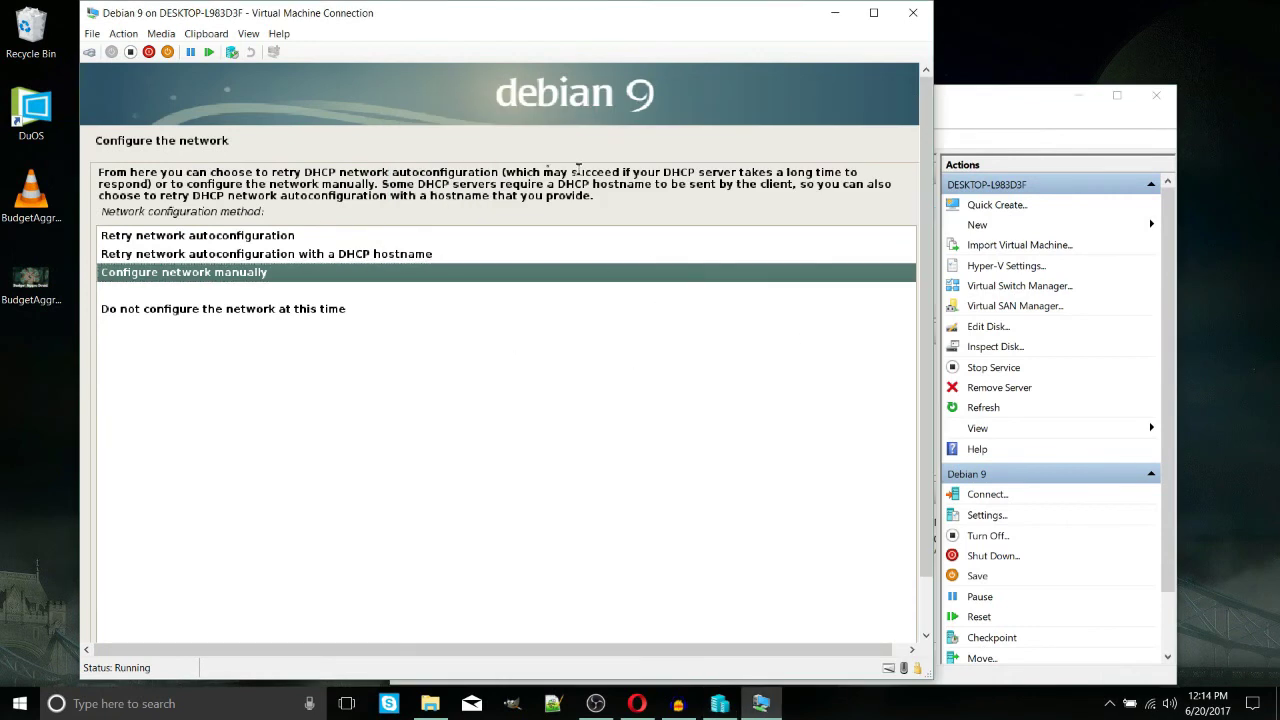